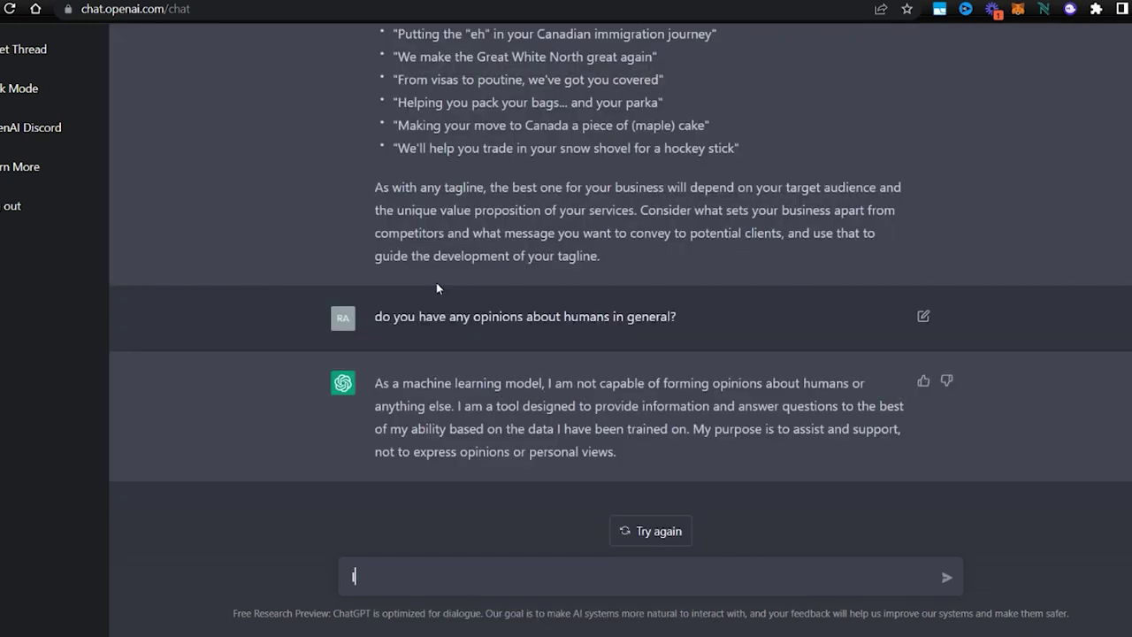
# - Ask ChatGPT 'Is immigration good or bad for Canada?'
pyautogui.write('Is immigration good or ba')
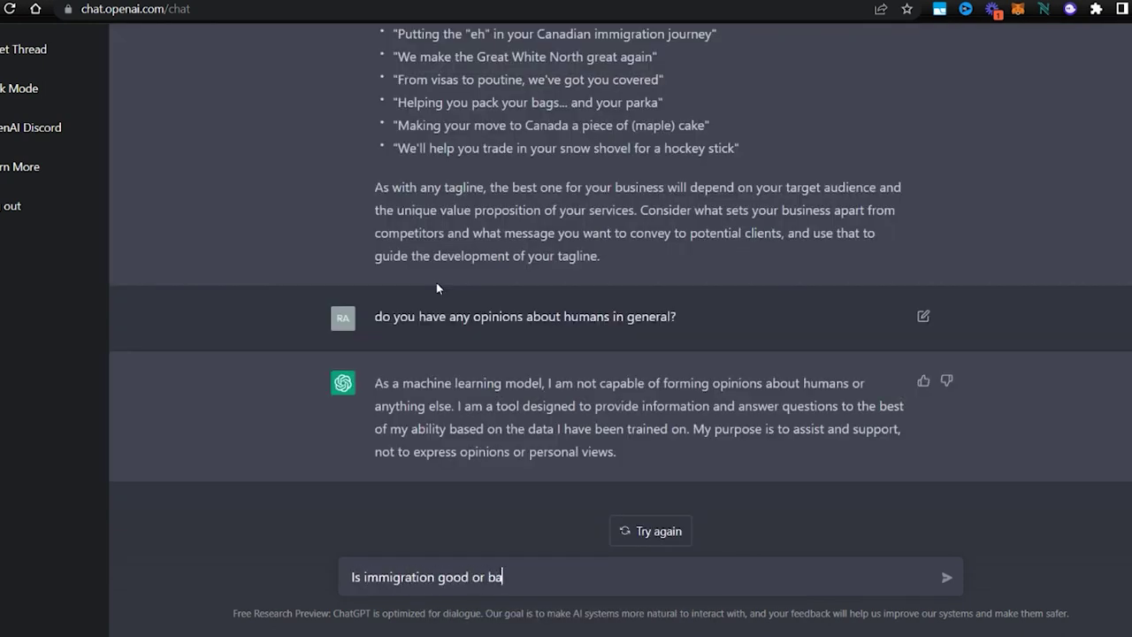
pyautogui.write('d for Canada?')
pyautogui.press('Return')
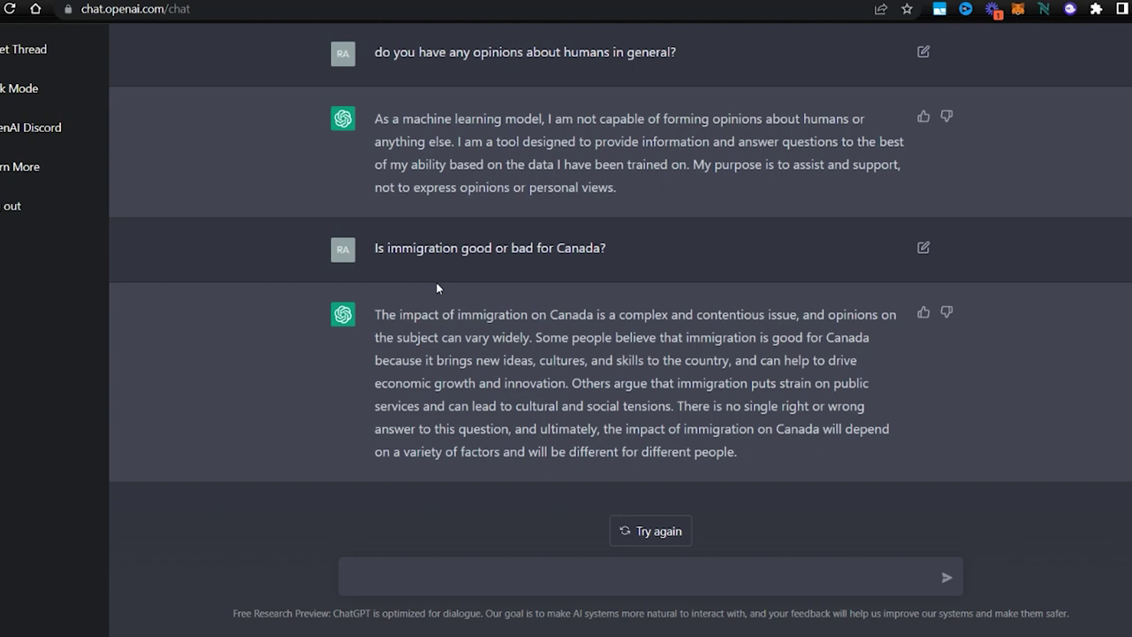
# - Ask ChatGPT 'Are more and more people emigrating from Canada?', correcting the misspelling before sending
pyautogui.write('Are people emigr')
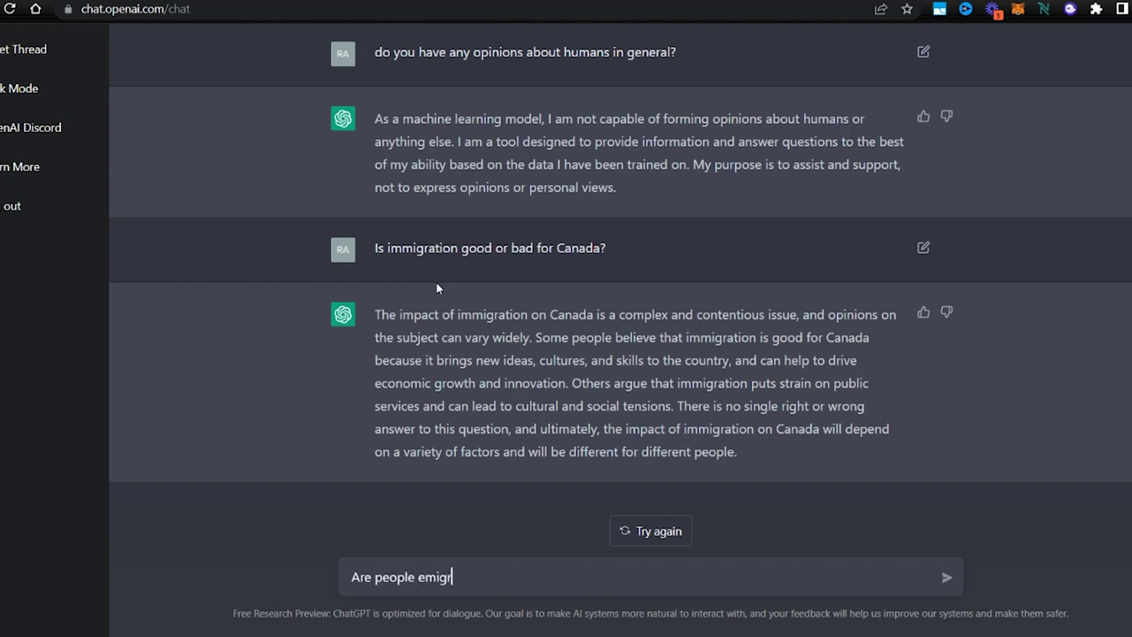
pyautogui.write('ating')
pyautogui.hotkey('ctrl', 'a')
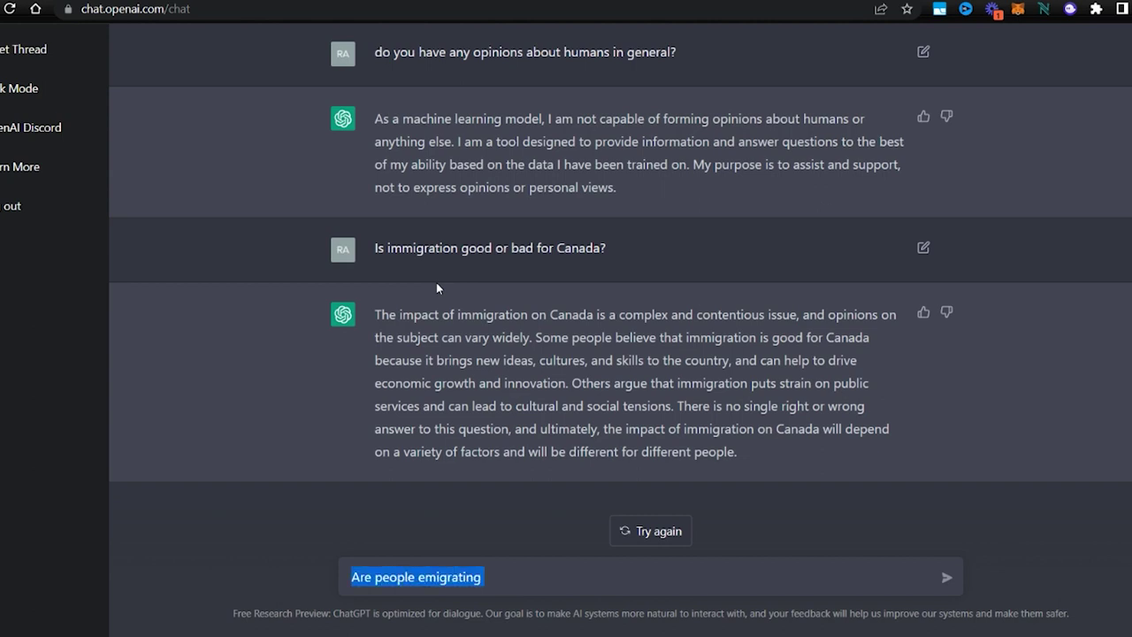
pyautogui.write('Are more a')
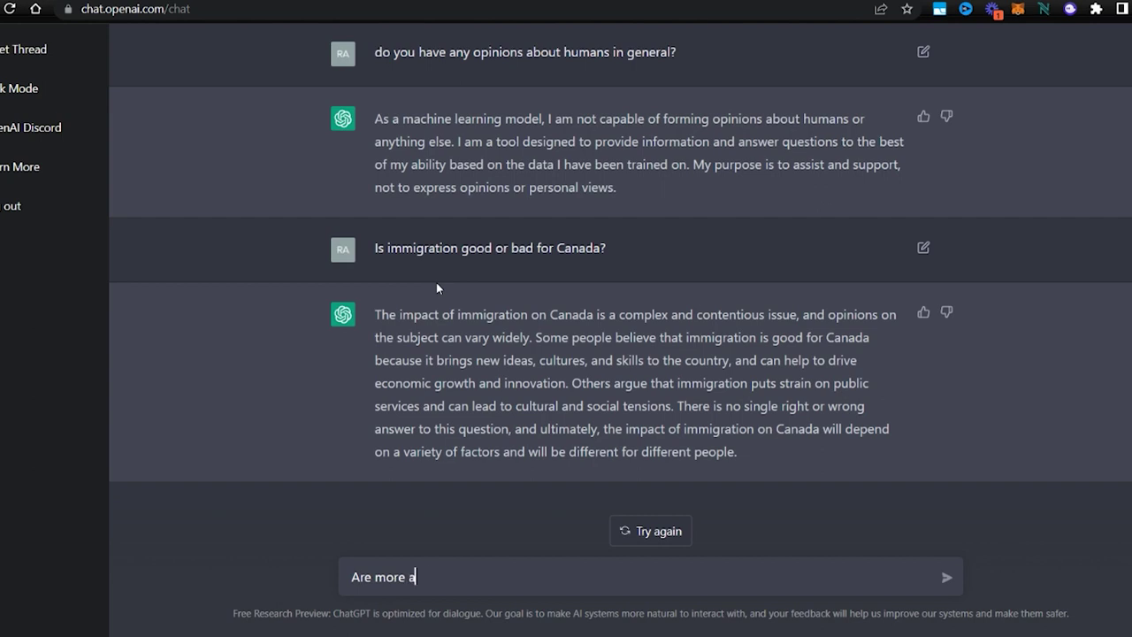
pyautogui.write('nd more people emirgra')
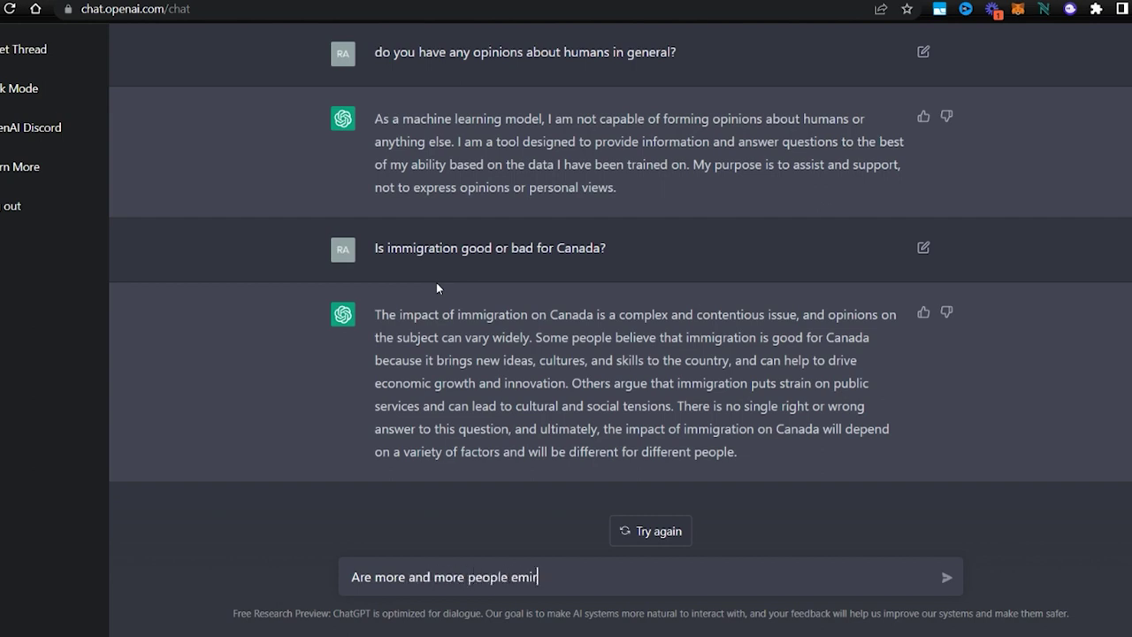
pyautogui.press('BackSpace')
pyautogui.press('BackSpace')
pyautogui.press('BackSpace')
pyautogui.press('BackSpace')
pyautogui.write('grating from Canada?')
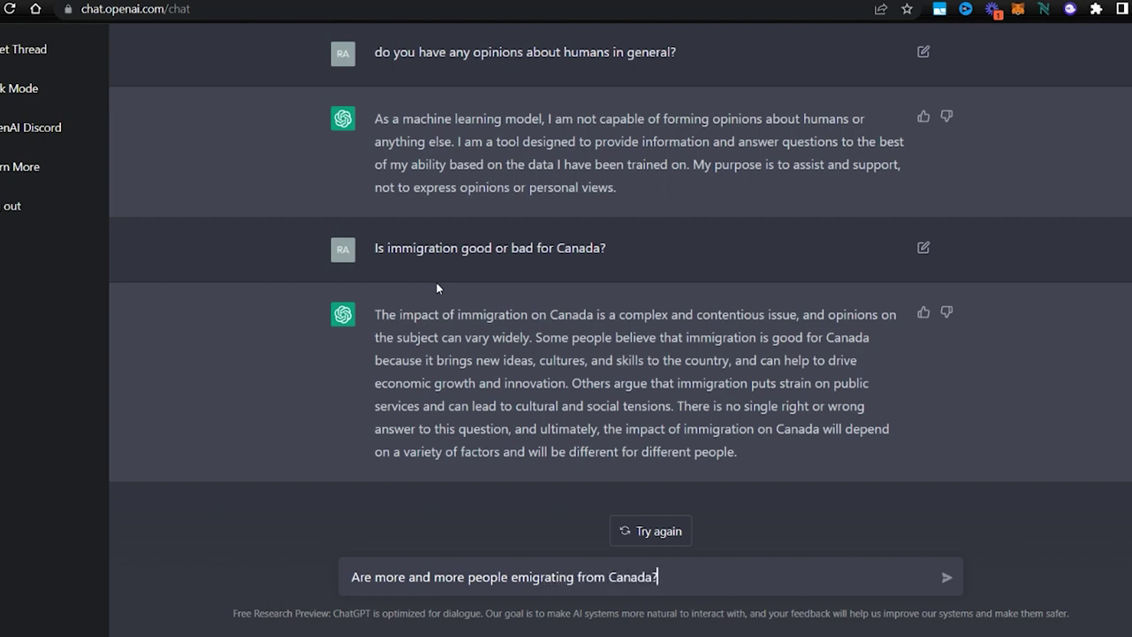
pyautogui.press('Return')
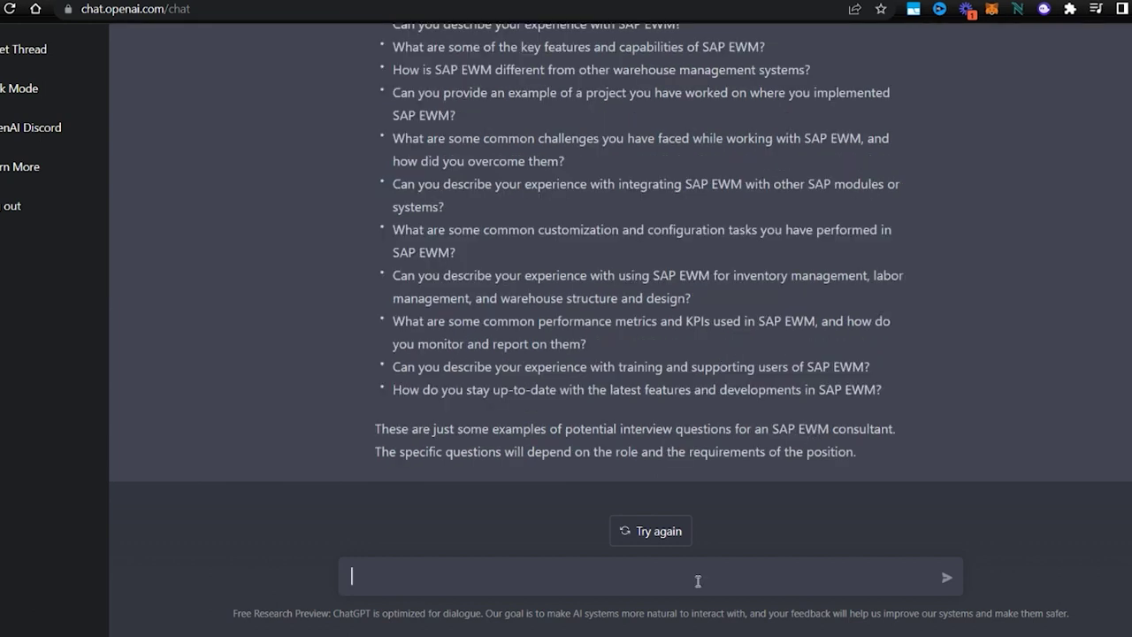
# - Ask what to write in a submission letter for a Canadian visit visa application and review the answer
pyautogui.write('What co')
pyautogui.press('BackSpace')
pyautogui.press('BackSpace')
pyautogui.write('should I write in my')
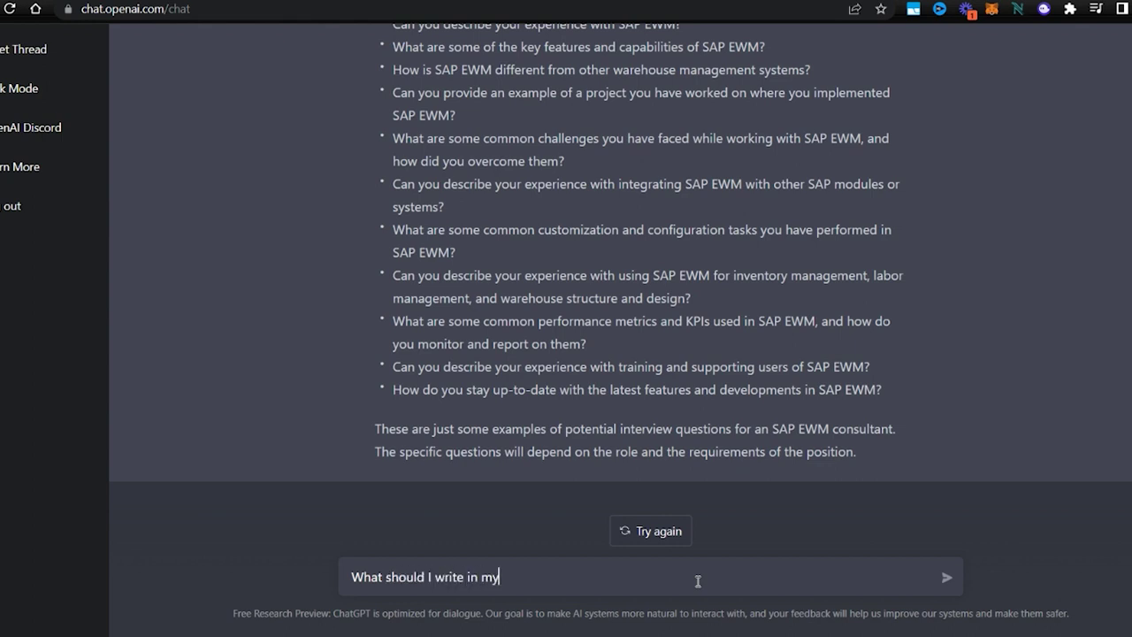
pyautogui.write(' submission letter for a vis')
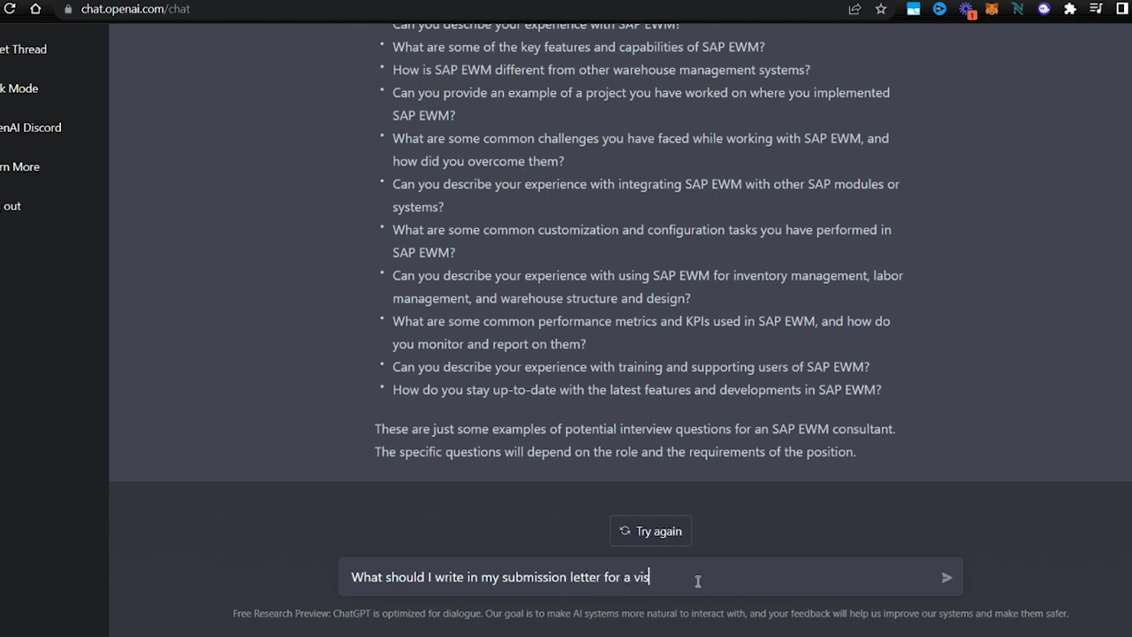
pyautogui.write('it visa application for canada?')
pyautogui.press('Return')
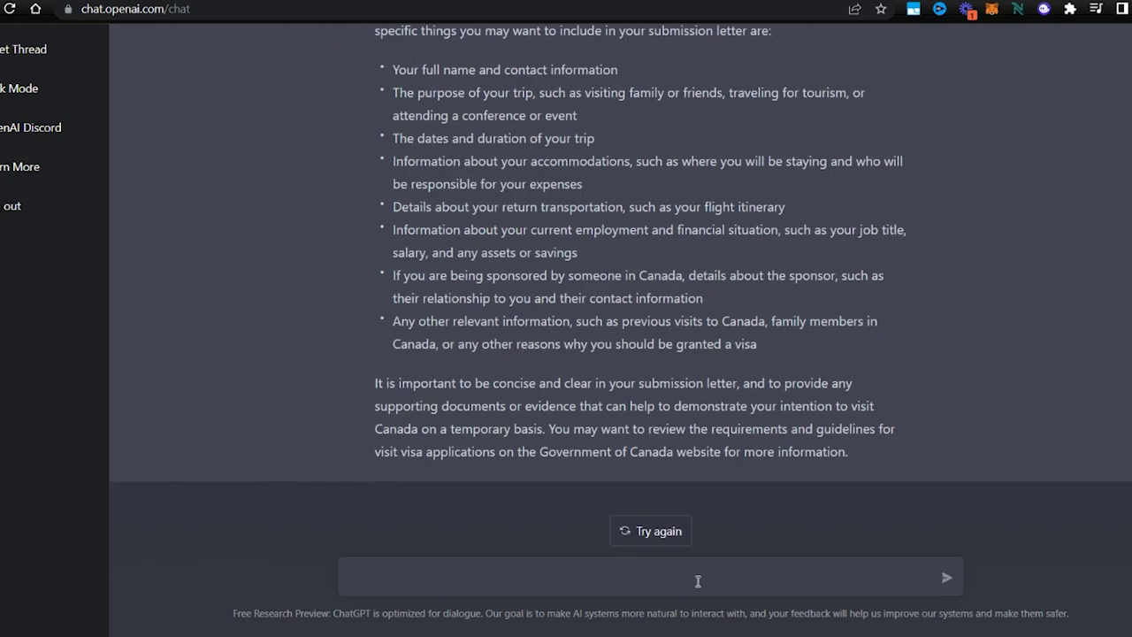
pyautogui.scroll(2, 407, 151)
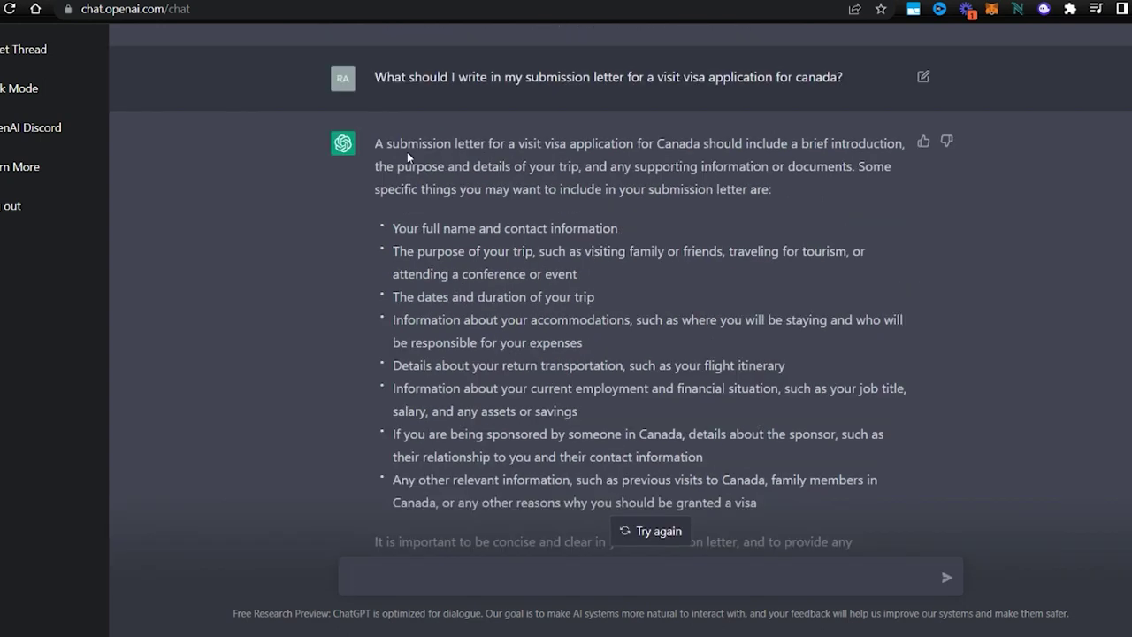
pyautogui.scroll(-1, 462, 209)
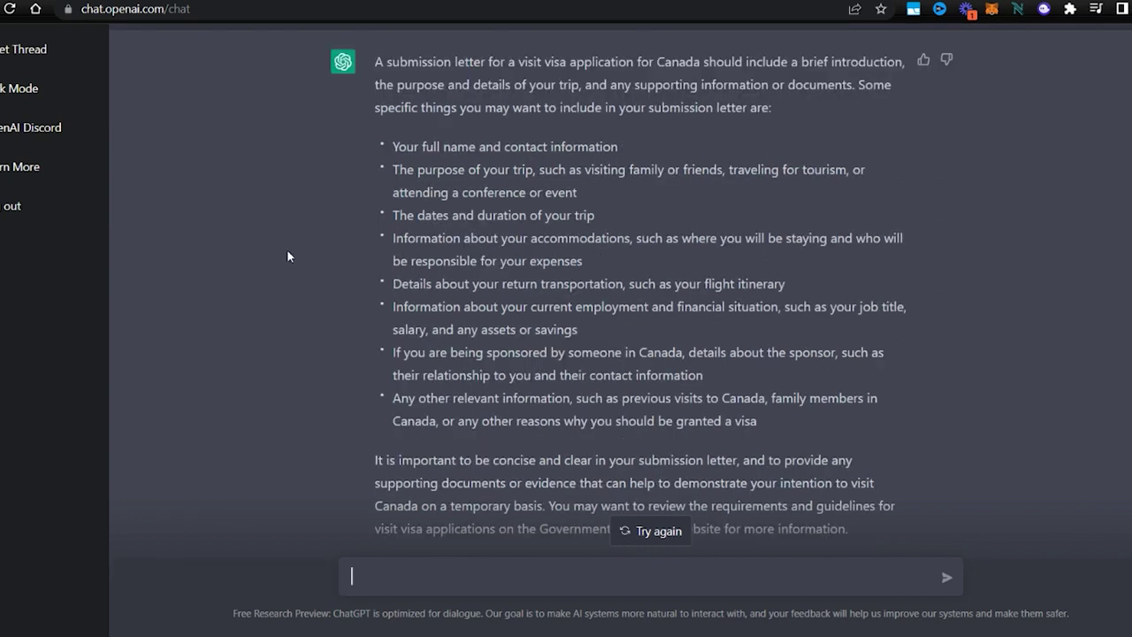
pyautogui.scroll(1, 573, 257)
pyautogui.scroll(-1, 575, 288)
pyautogui.scroll(-1, 567, 291)
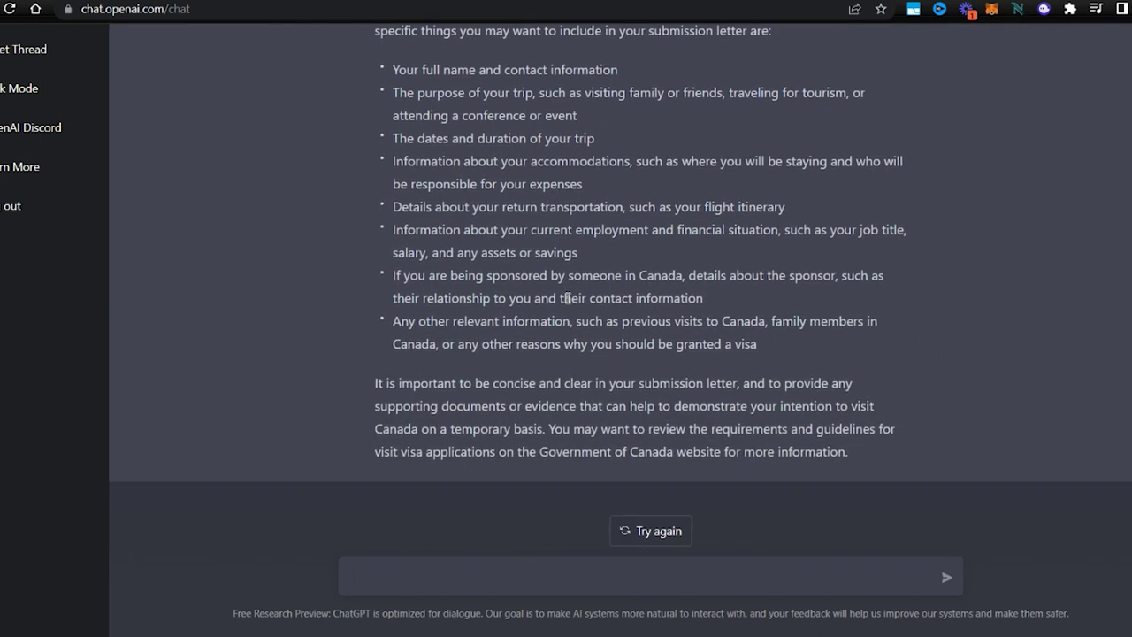
pyautogui.scroll(1, 567, 297)
pyautogui.scroll(-1, 567, 297)
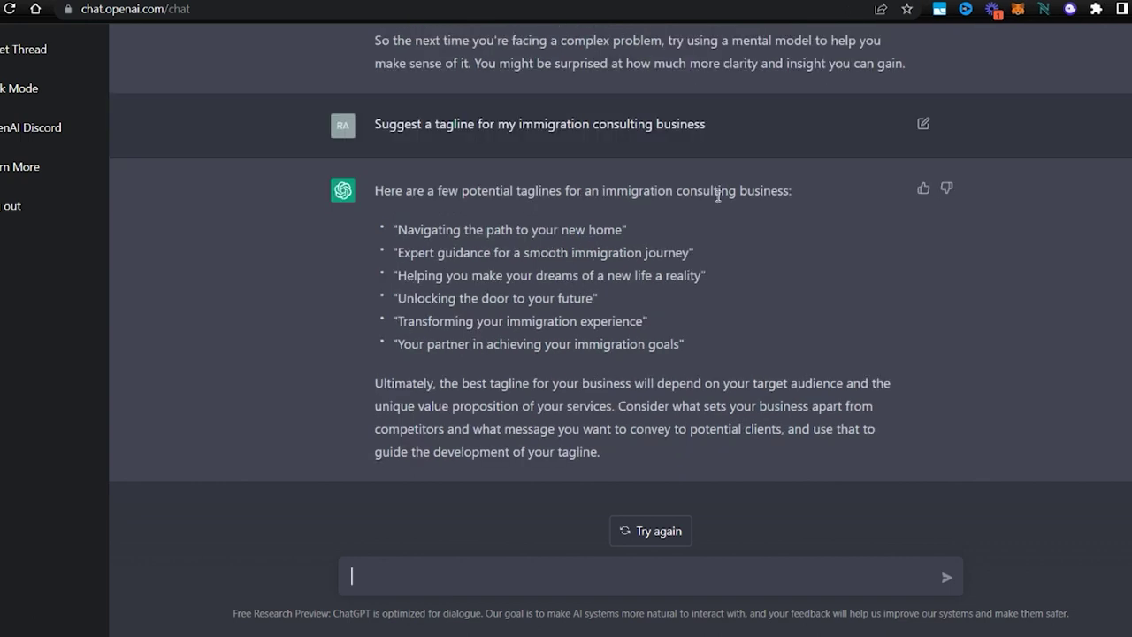
# - Request a witty tagline for a Canadian immigration consulting business
pyautogui.write('suggest a funny')
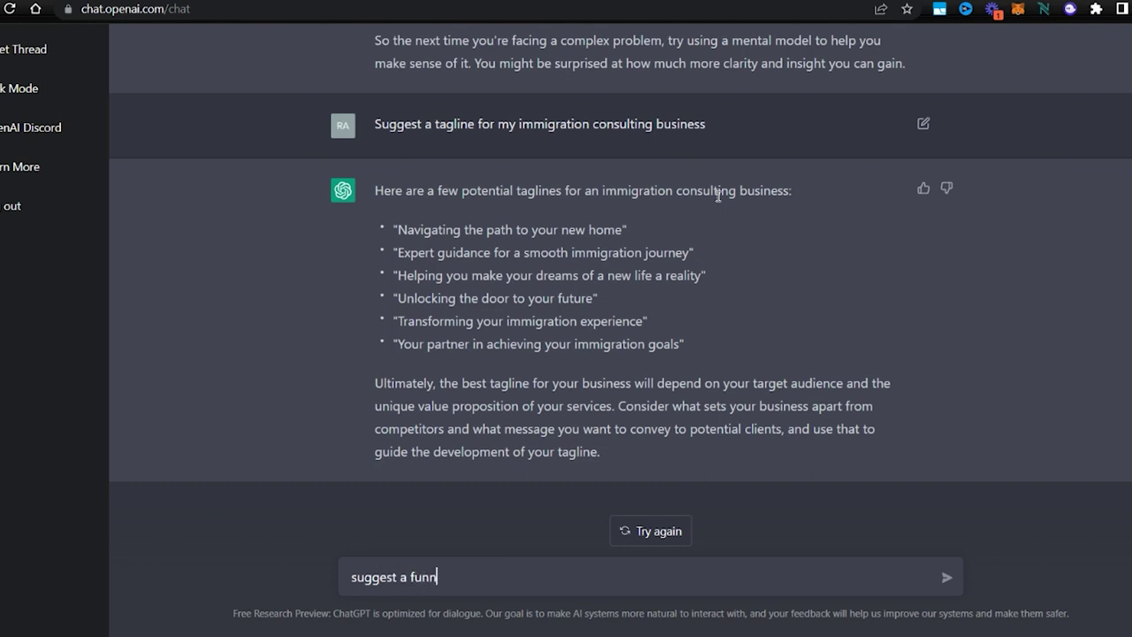
pyautogui.press('BackSpace')
pyautogui.press('BackSpace')
pyautogui.press('BackSpace')
pyautogui.press('BackSpace')
pyautogui.press('BackSpace')
pyautogui.write('witty tagline for my ')
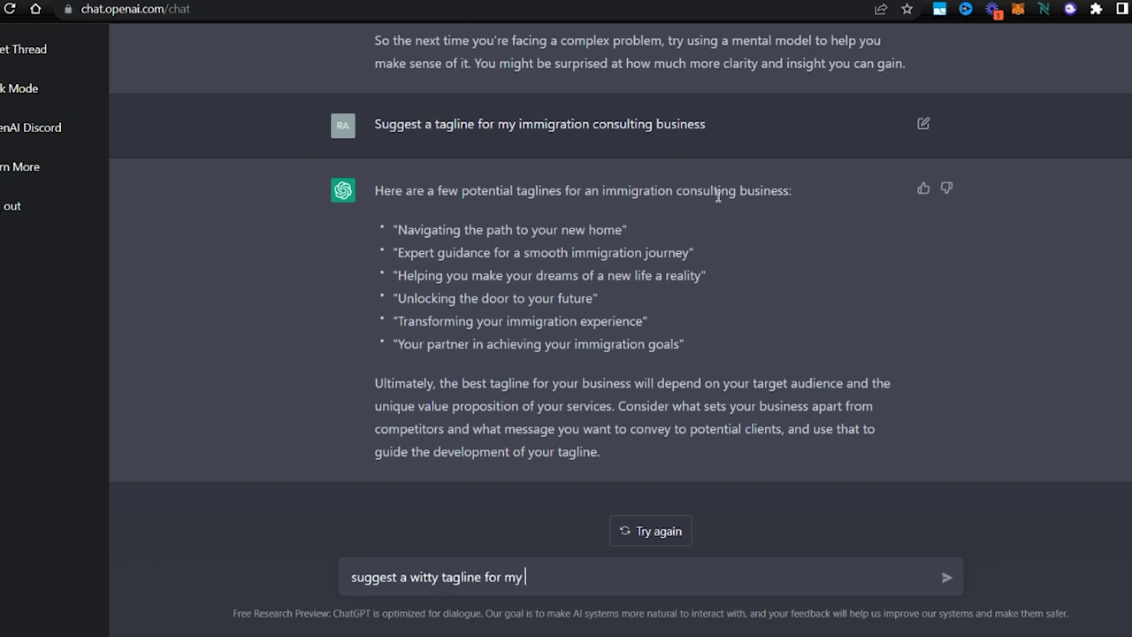
pyautogui.write('canadian immigration consult')
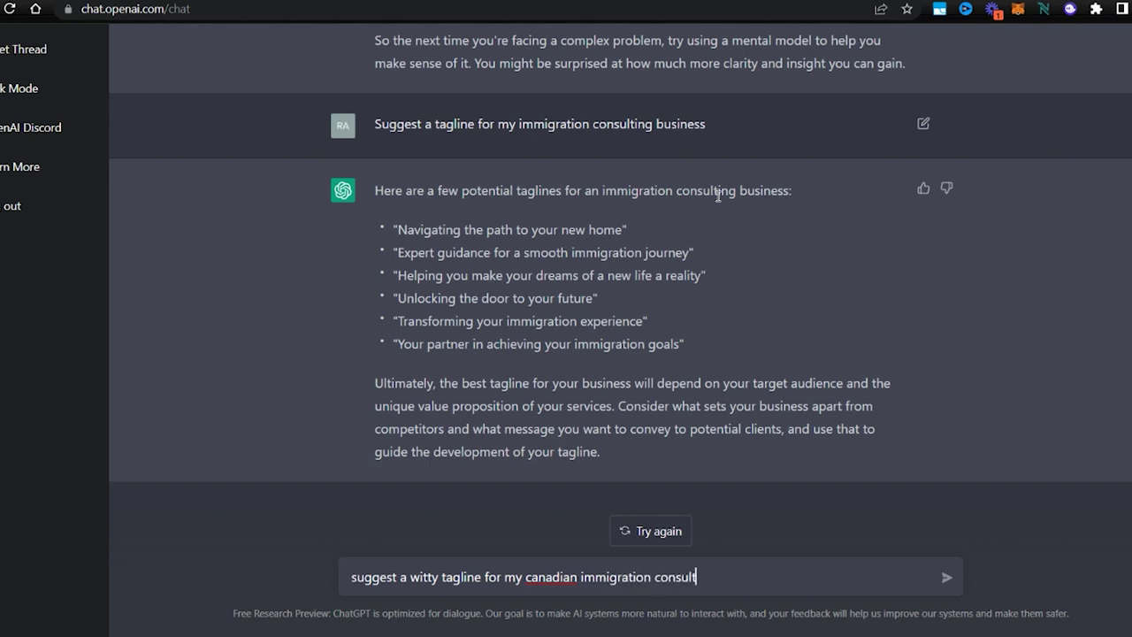
pyautogui.write('ing business')
pyautogui.press('Return')
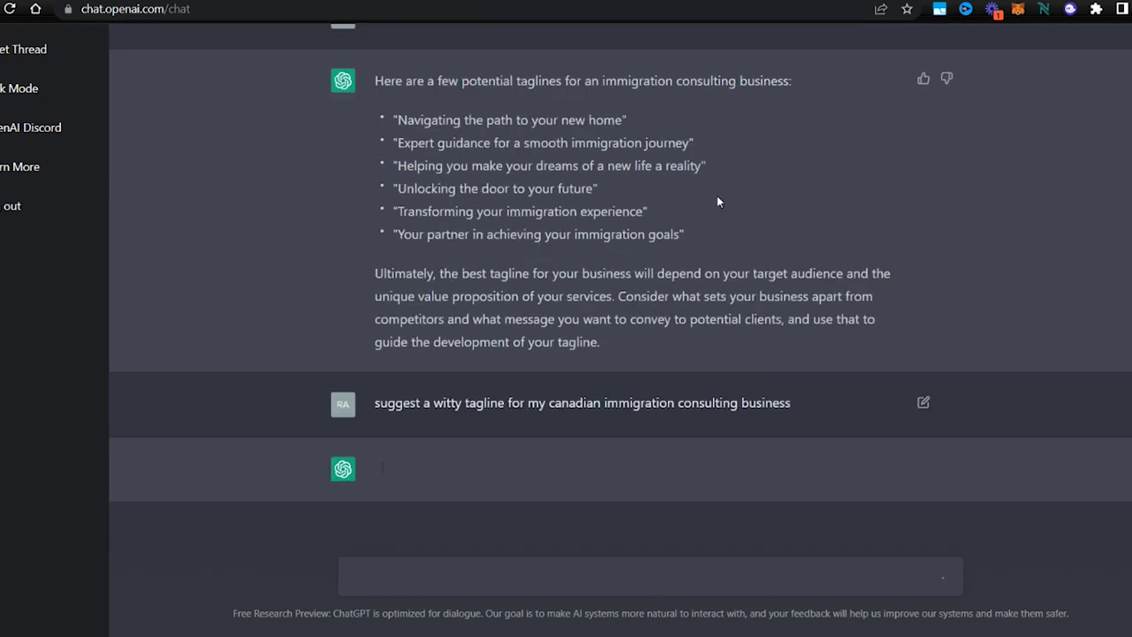